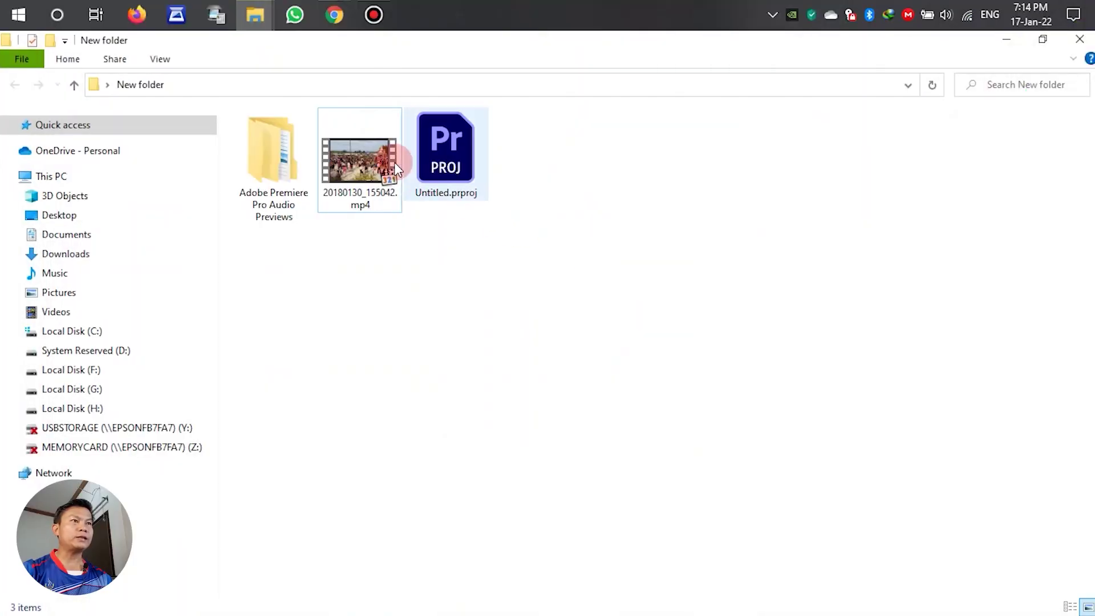
Step: Play the festival video 20180130_155042.mp4 with the sound muted, then close the player
left_click(369, 170)
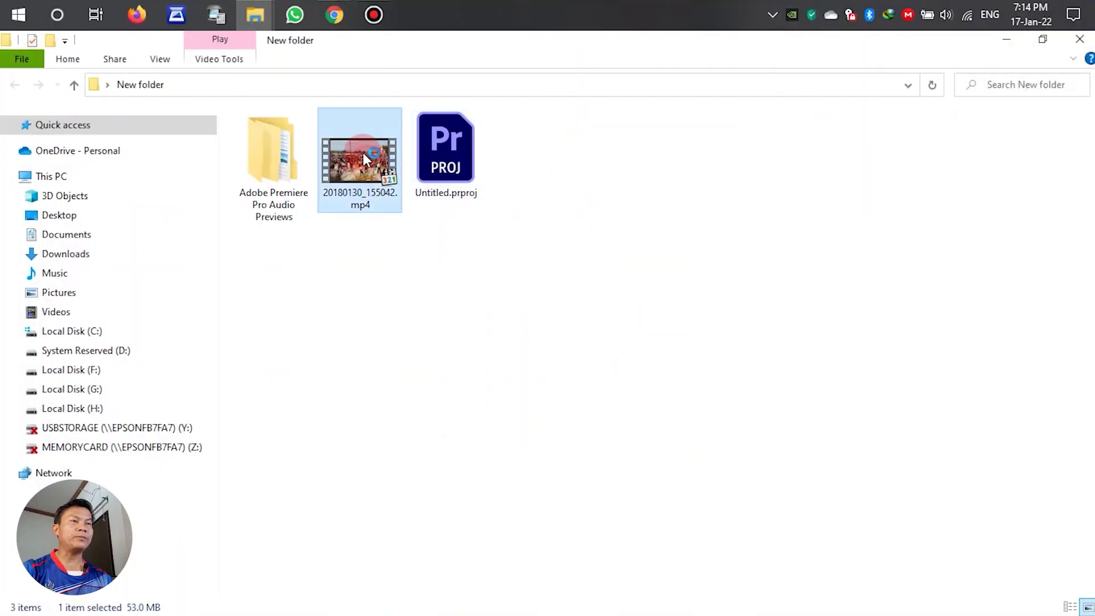
double_click(370, 170)
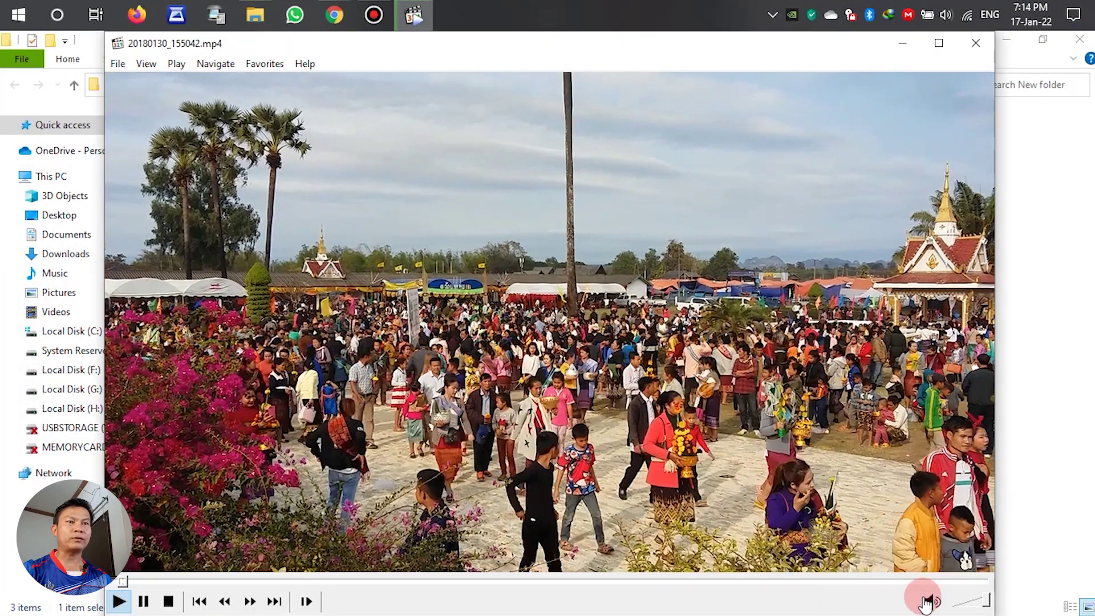
left_click(927, 601)
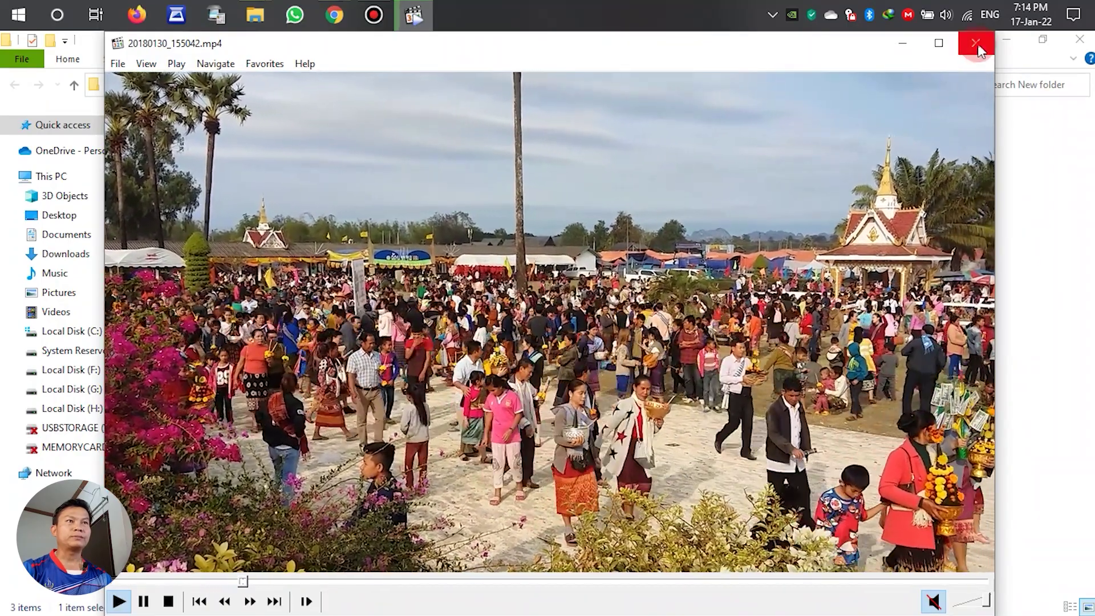
left_click(976, 43)
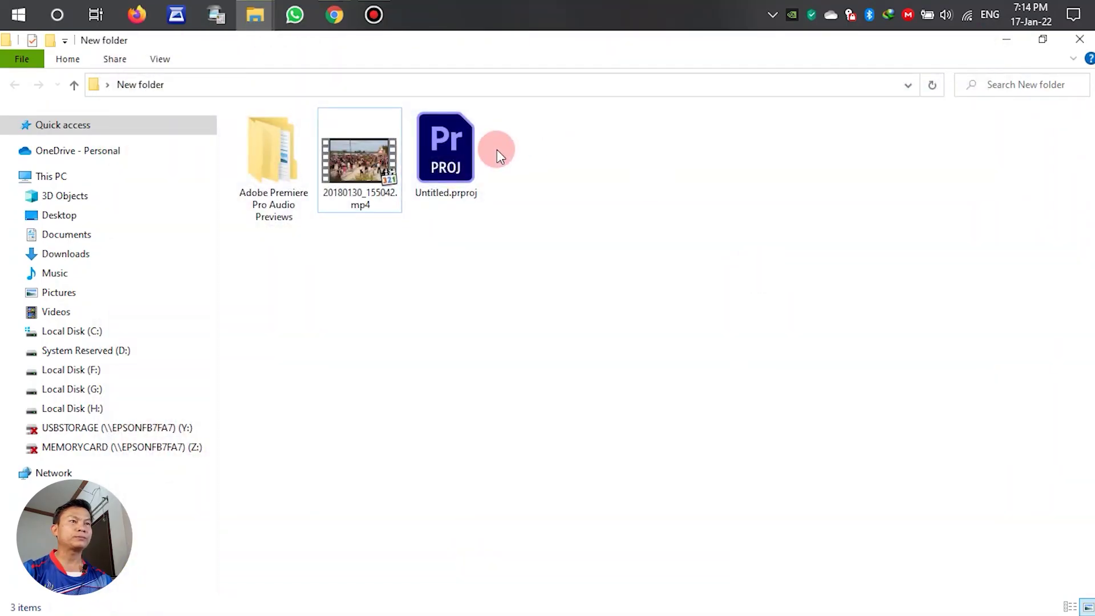
Step: Close the folder window, refresh the desktop and launch Adobe Premiere Pro 2021
left_click(1080, 39)
right_click(650, 114)
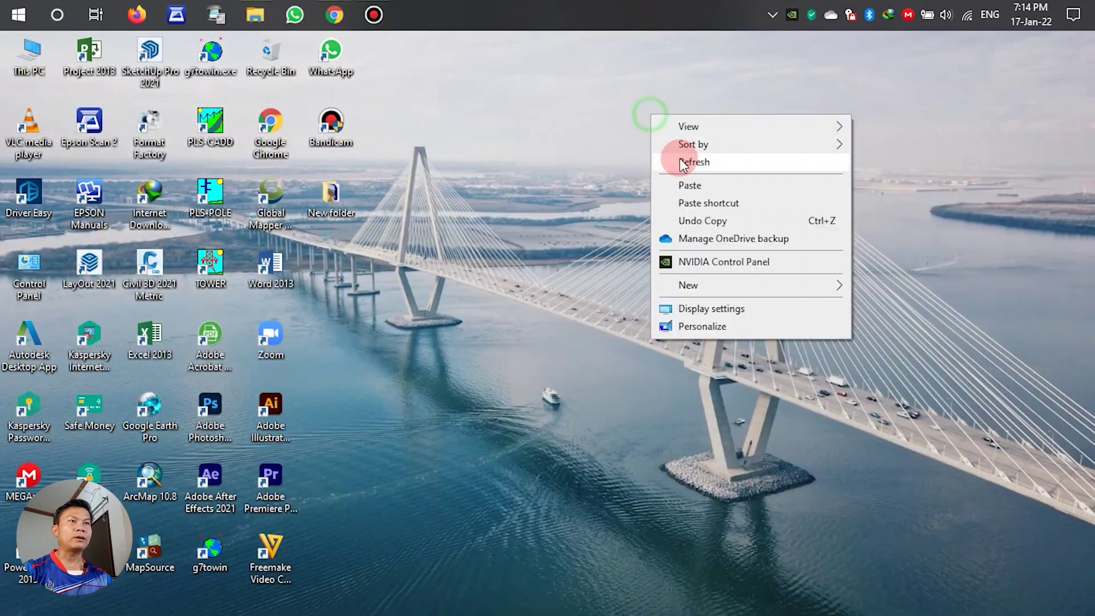
left_click(679, 159)
left_click(279, 494)
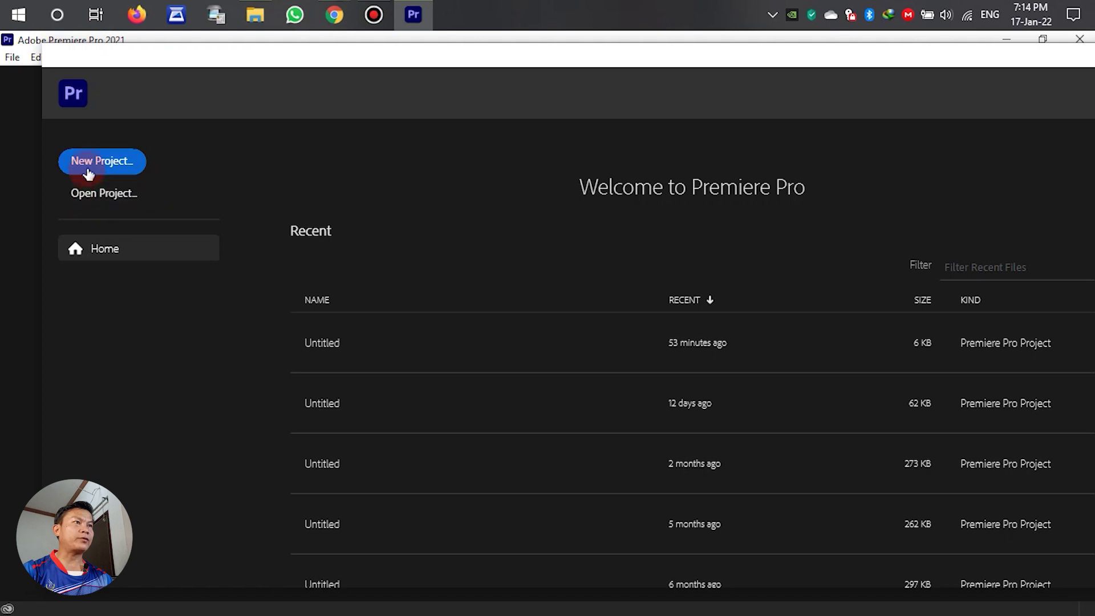
Step: Create a new project named Untitled in New folder, replacing the existing project file there
left_click(88, 165)
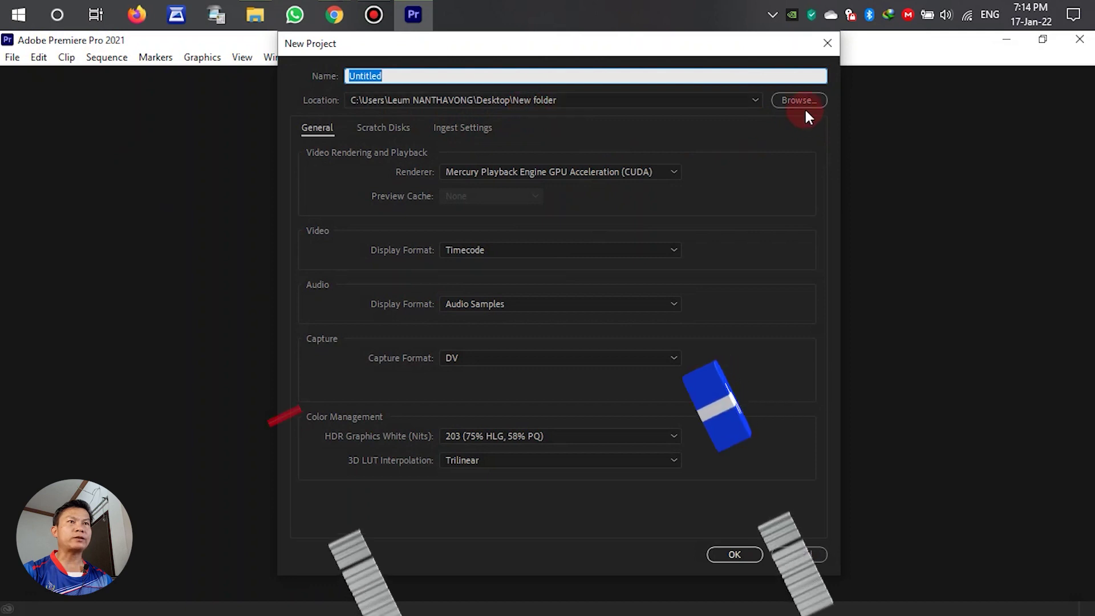
left_click(734, 554)
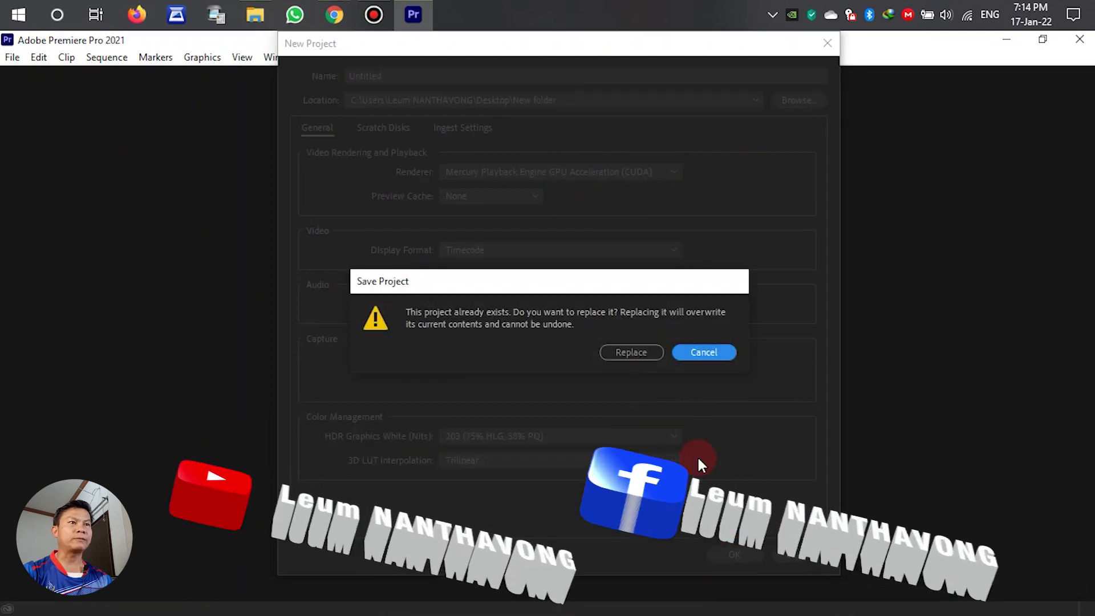
left_click(627, 349)
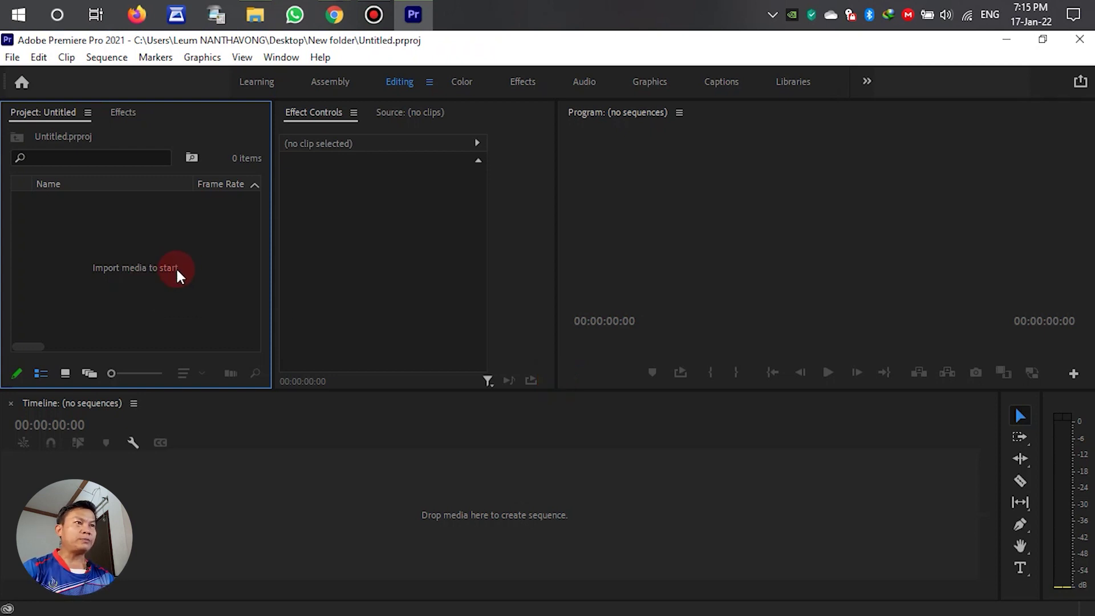
Step: Add Sequence 01 from the AVCHD 1080p30 preset through New Item > Sequence in the Project panel
right_click(149, 227)
mouse_move(190, 298)
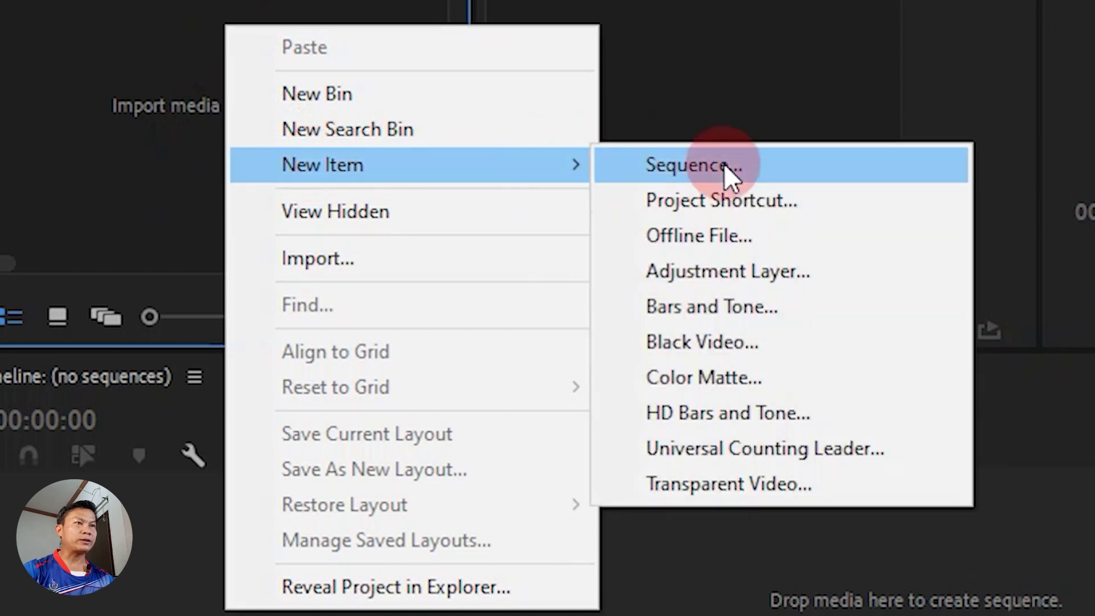
left_click(723, 165)
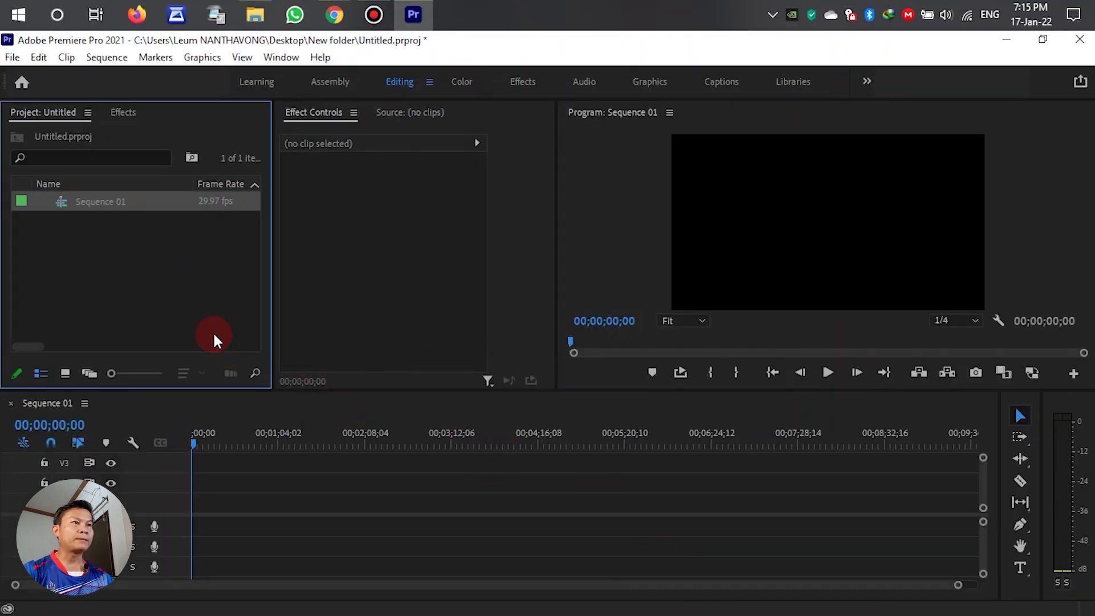
right_click(107, 238)
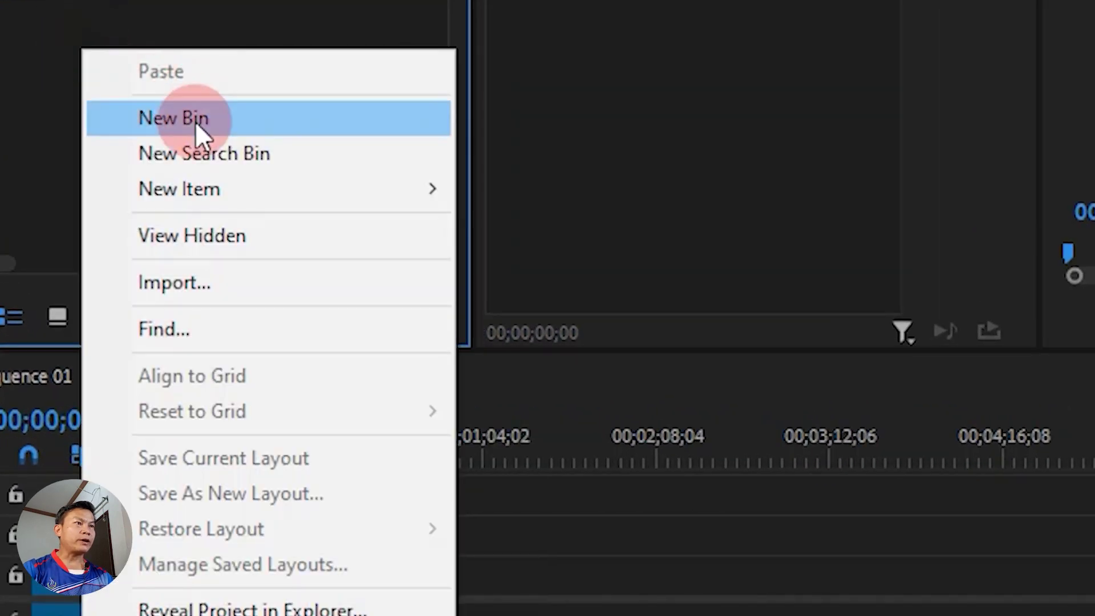
Step: Create a new bin named Video and open it
left_click(195, 120)
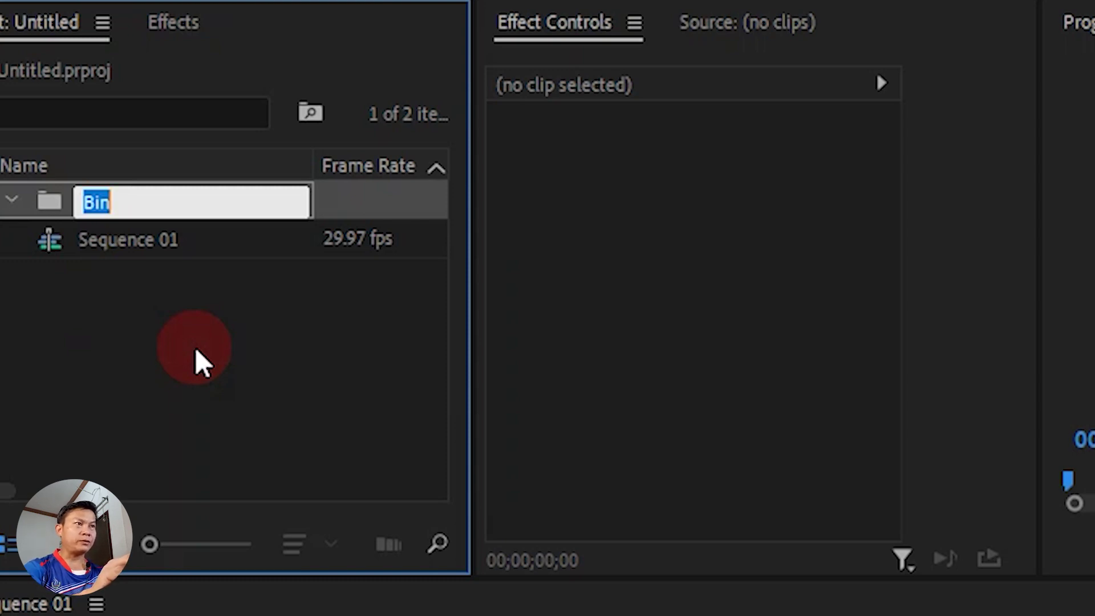
type("Video")
left_click(123, 433)
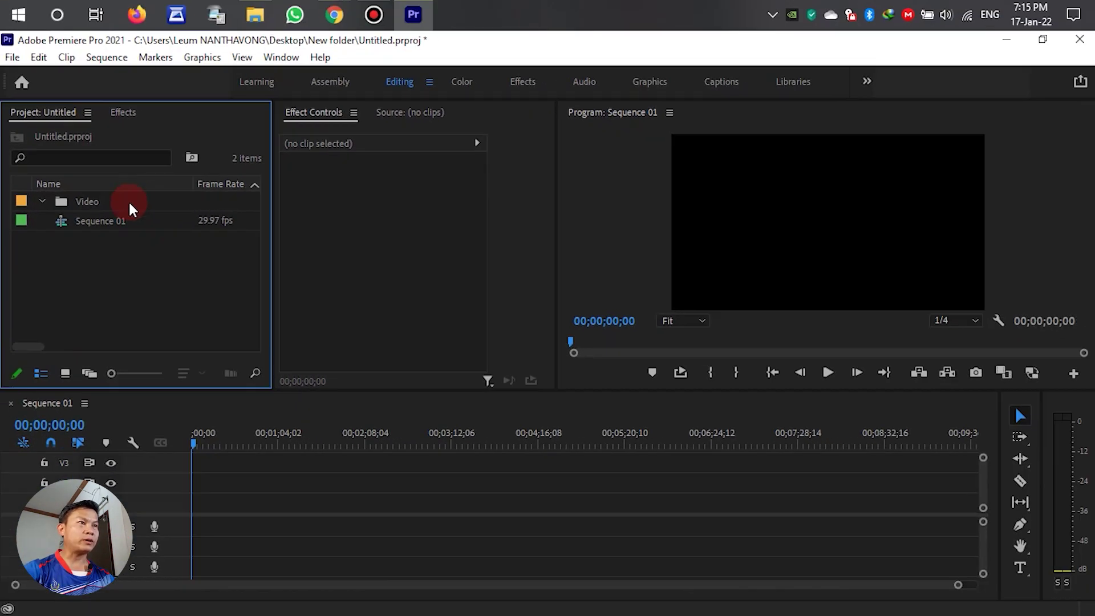
double_click(128, 202)
Step: Import 20180130_155042.mp4 into the Video bin and select the imported clip
right_click(114, 245)
left_click(162, 363)
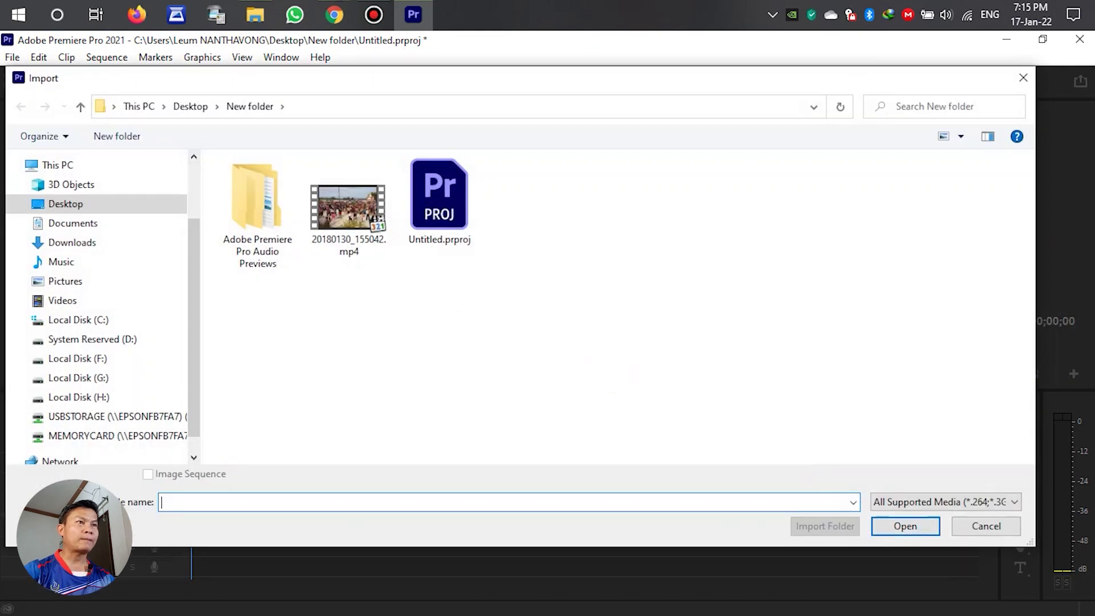
left_click(348, 217)
left_click(904, 525)
left_click(143, 287)
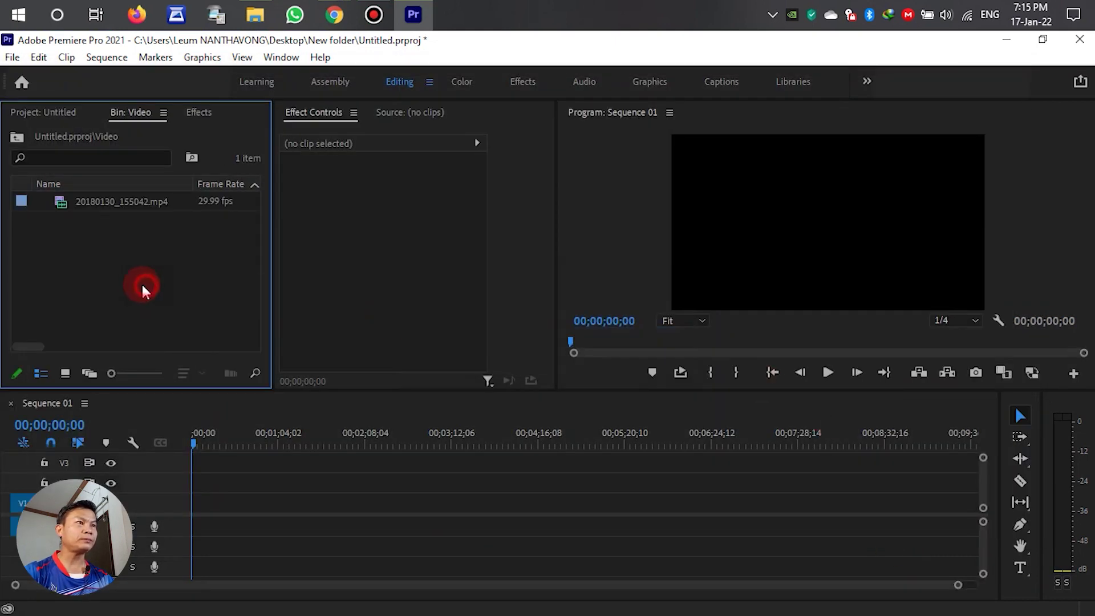
left_click(126, 207)
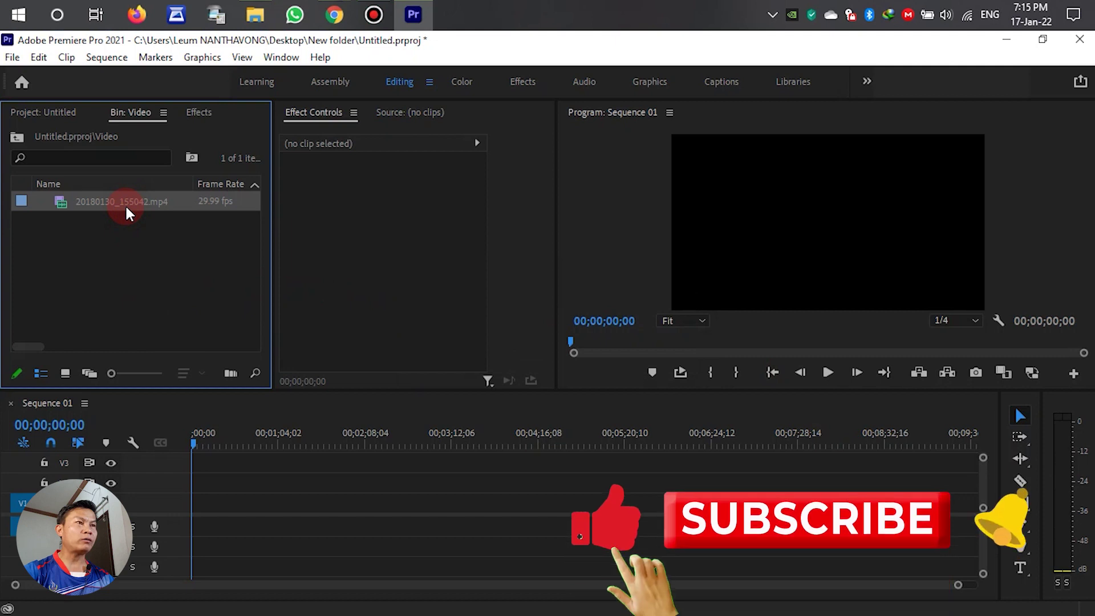
Step: Drop 20180130_155042.mp4 onto V1, match the sequence settings, and review from 00:03:28 to about 00:03:40
left_click_drag(125, 204, 470, 519)
left_click(544, 363)
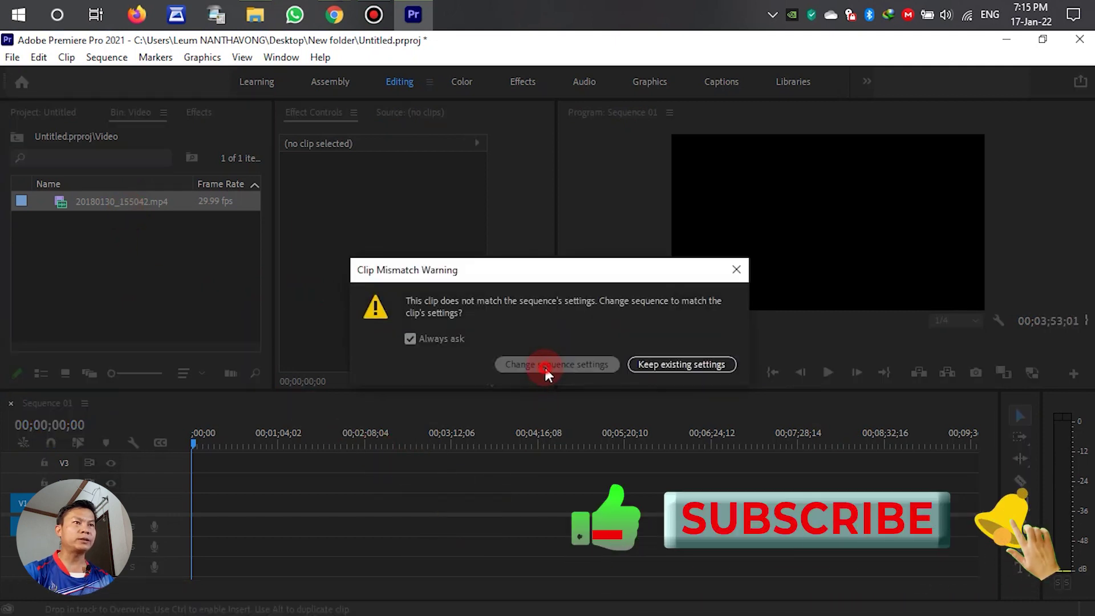
scroll(549, 478, "up", 10)
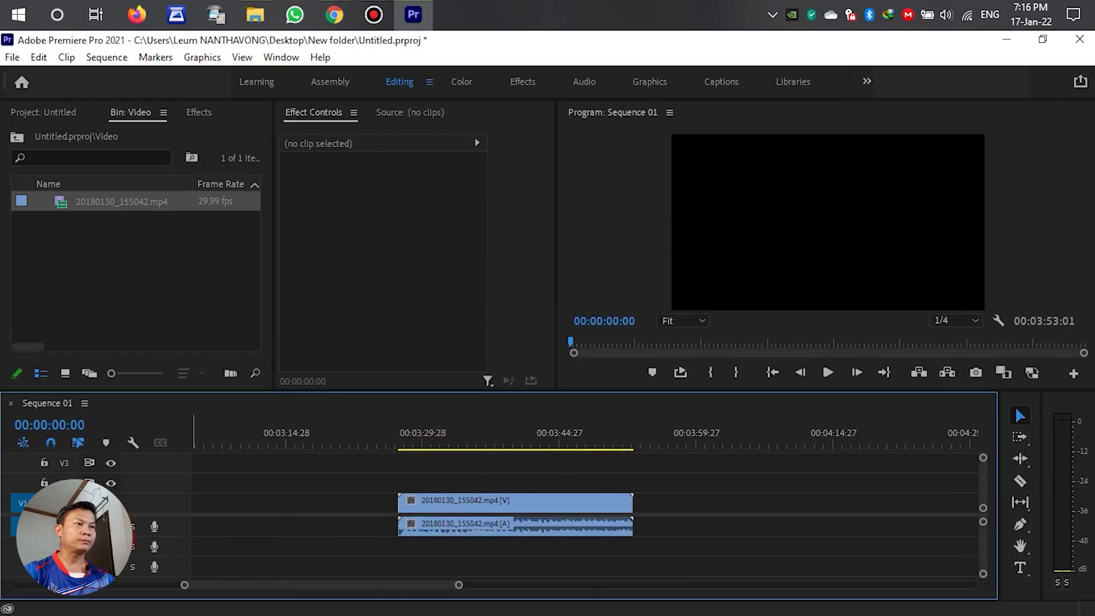
left_click(406, 425)
key("space")
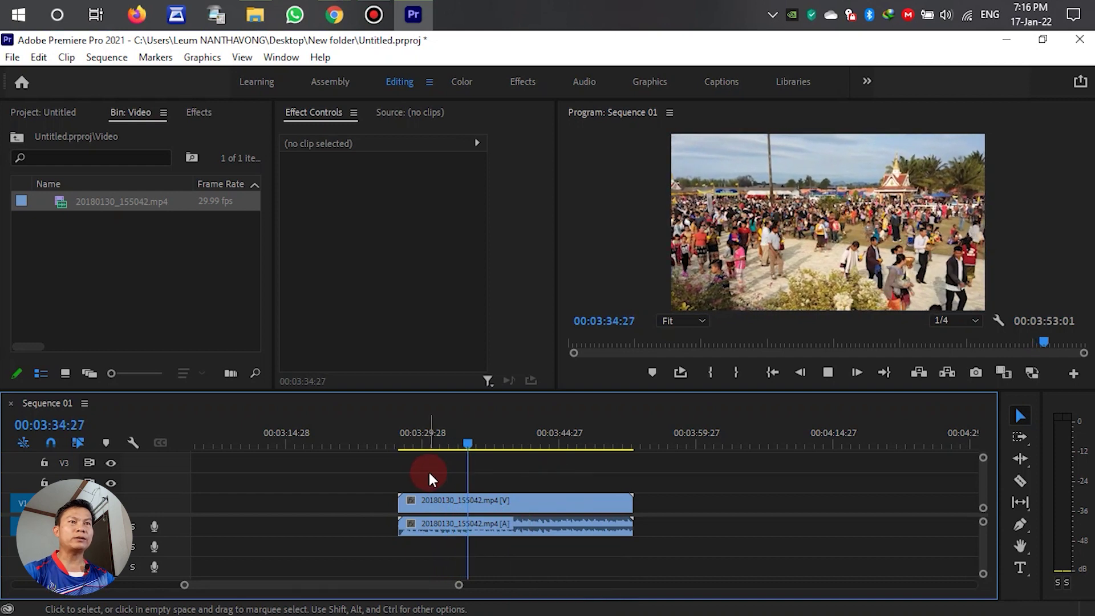
left_click_drag(481, 444, 522, 443)
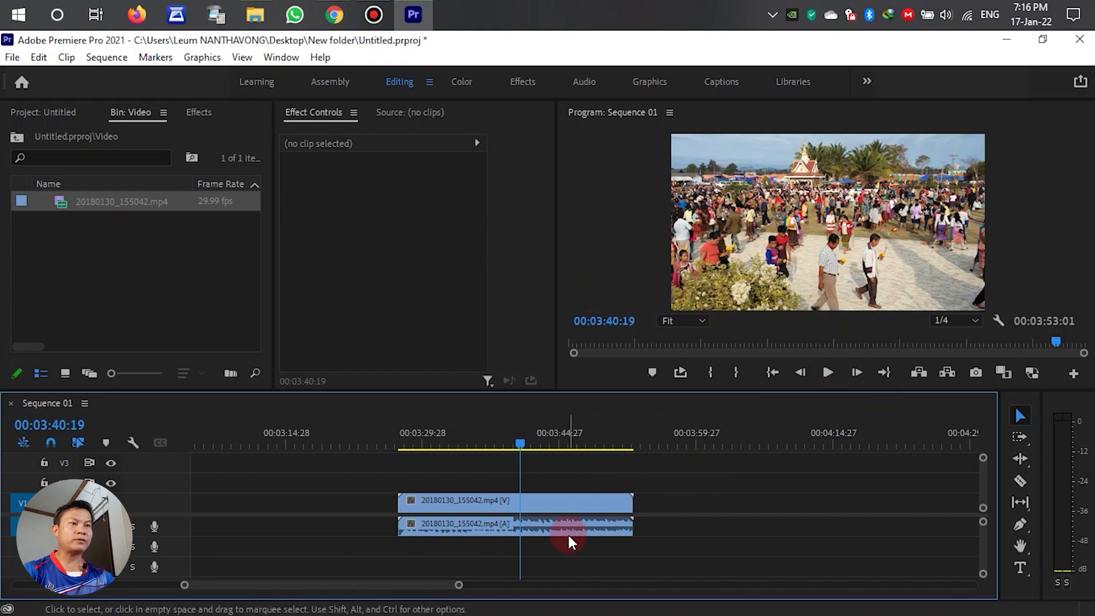
Step: Split the clip at 00:03:40:19 and move the second half about 20 seconds later
left_click(525, 501)
key("c")
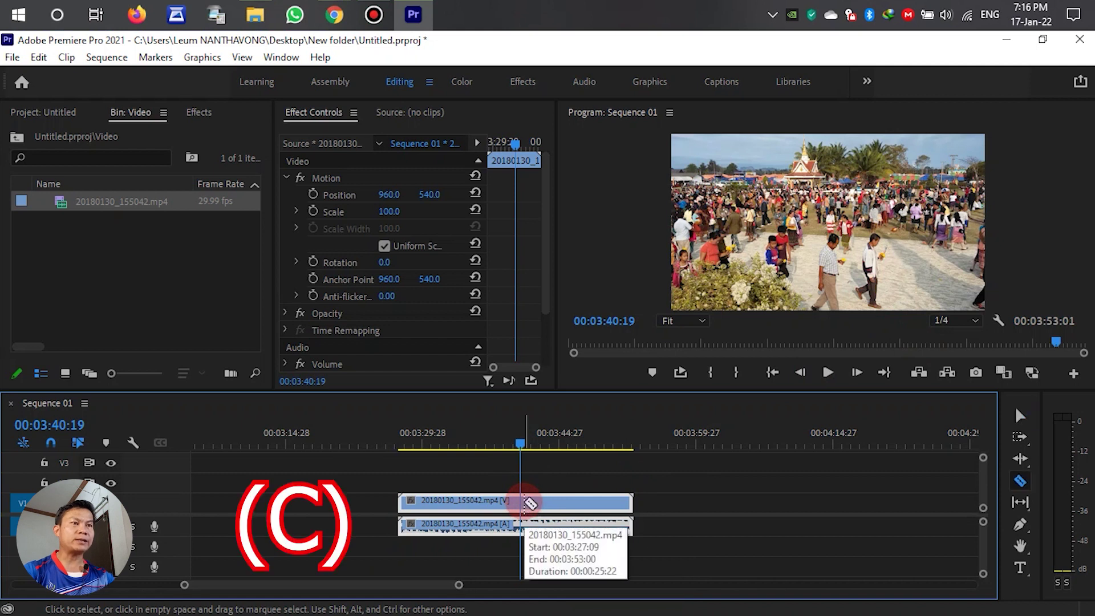
left_click(522, 504)
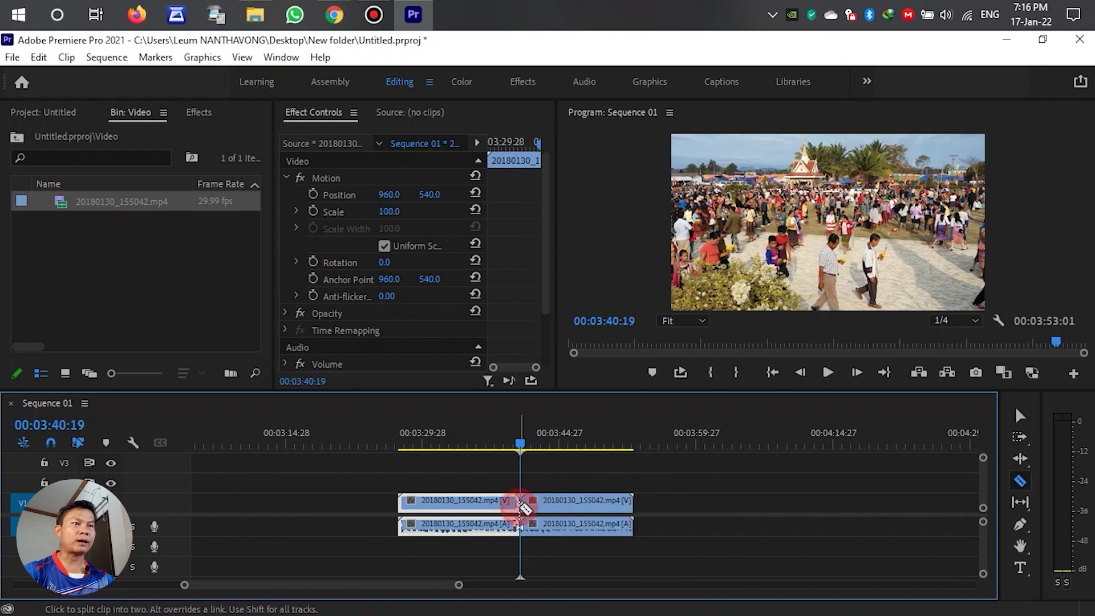
key("v")
left_click_drag(590, 514, 853, 523)
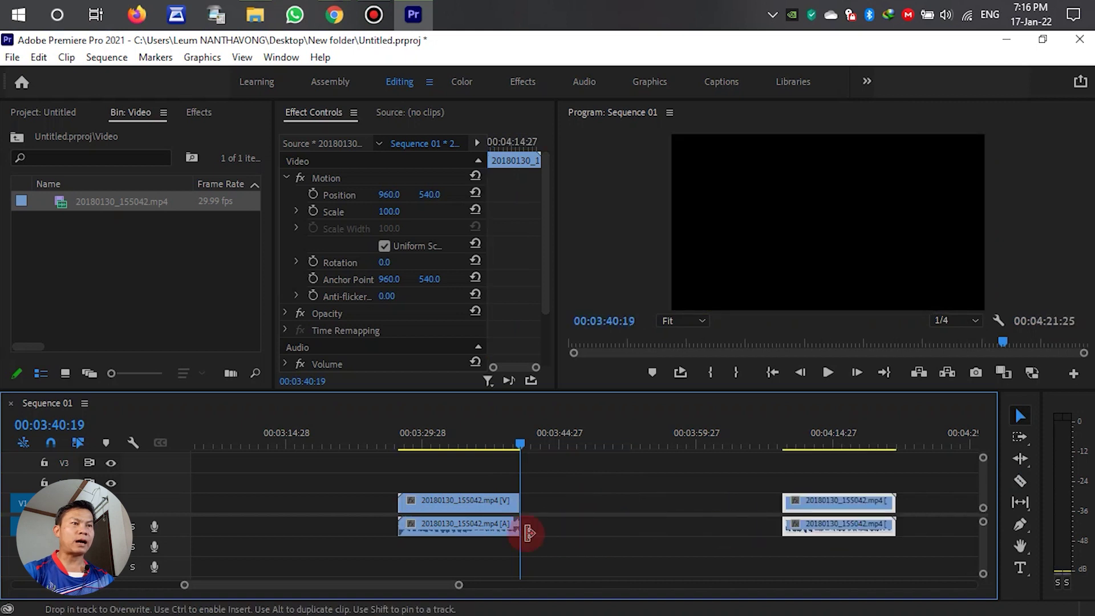
Step: Duplicate the first half directly after itself, play back the edit, and select the middle copy
left_click(470, 504)
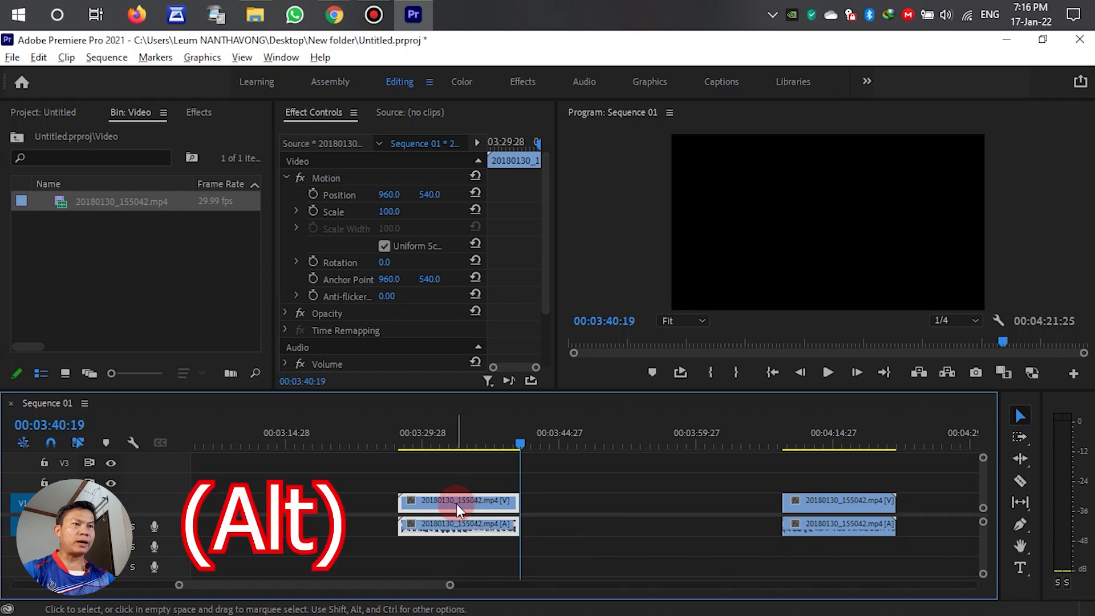
left_click_drag(491, 505, 590, 500)
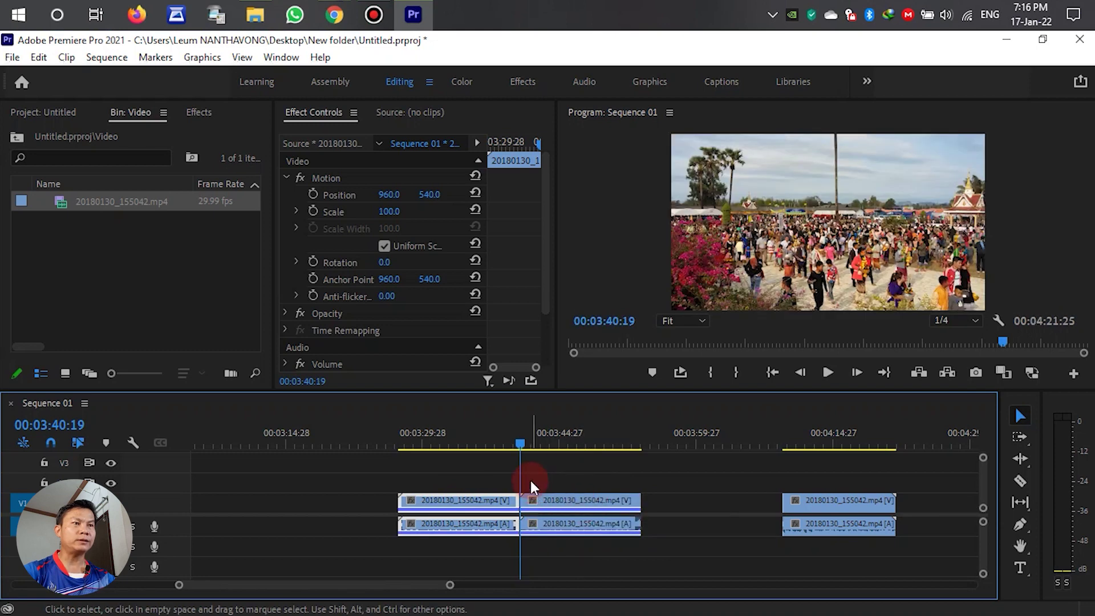
left_click(481, 441)
key("space")
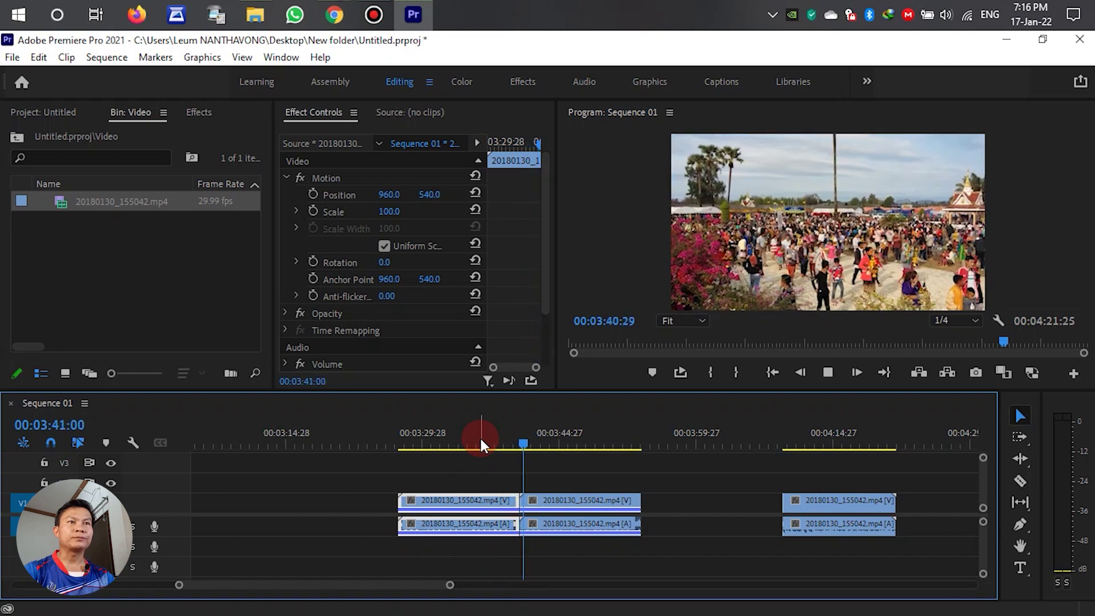
key("space")
left_click(561, 504)
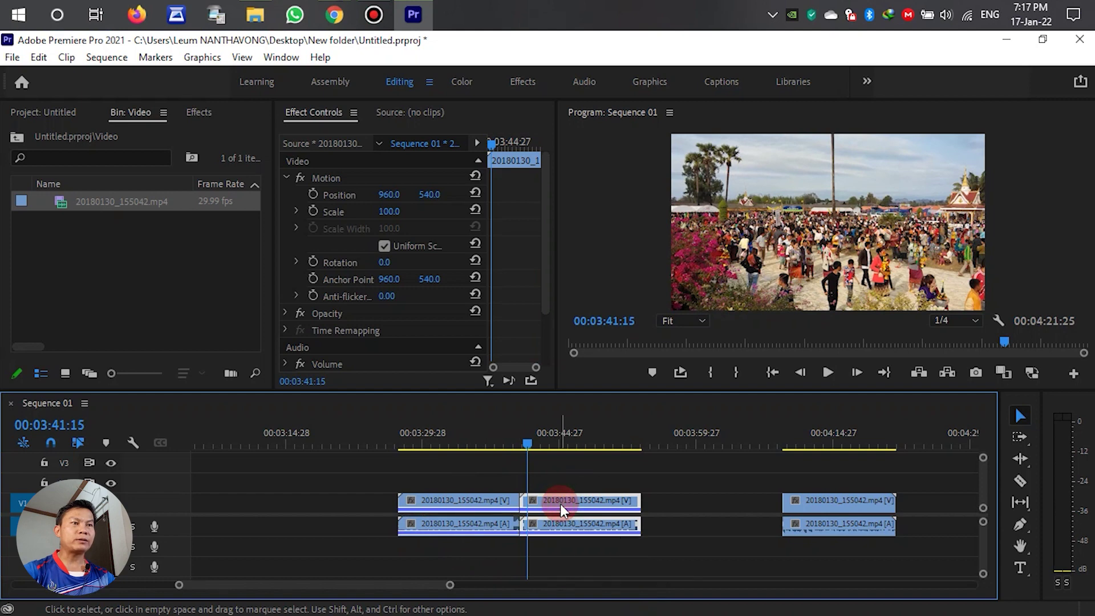
Step: Tick Reverse Speed for the 00:00:13:10 middle clip in Speed/Duration, keeping 100% speed
right_click(560, 504)
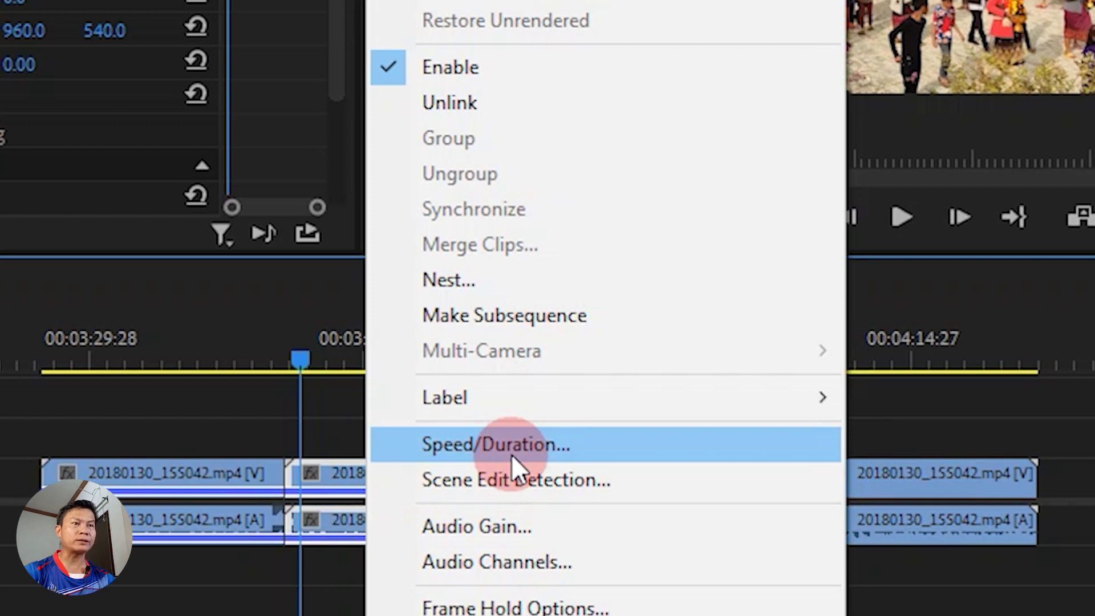
left_click(511, 454)
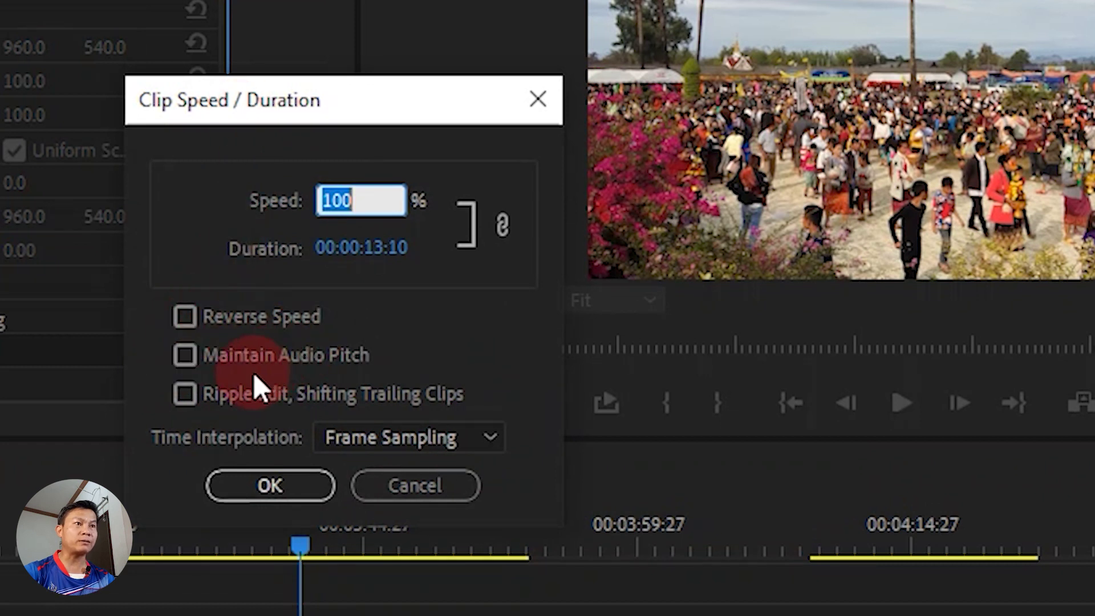
left_click(186, 316)
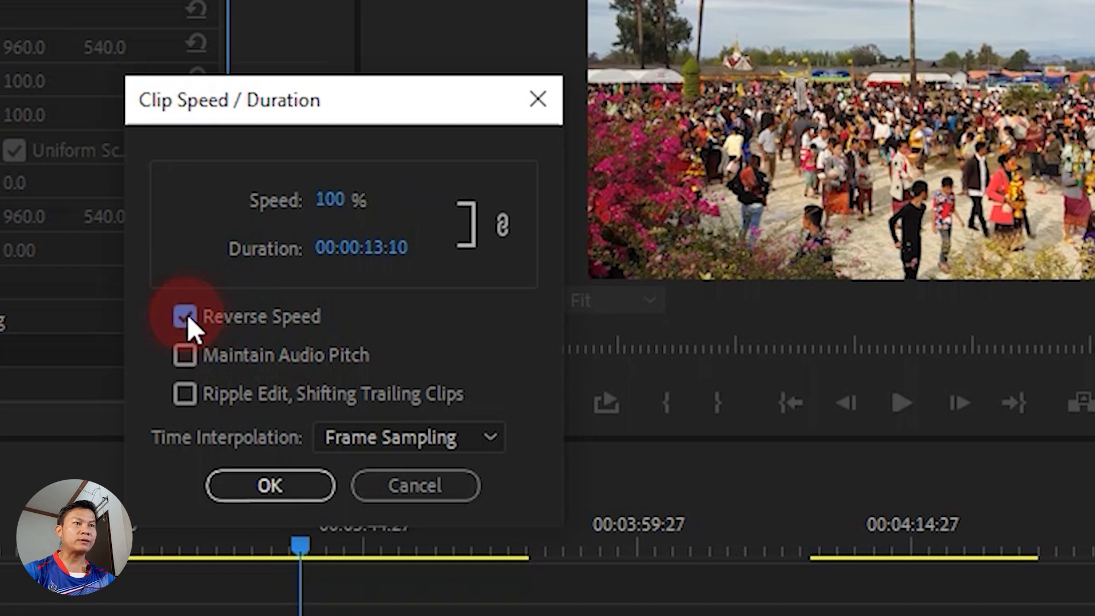